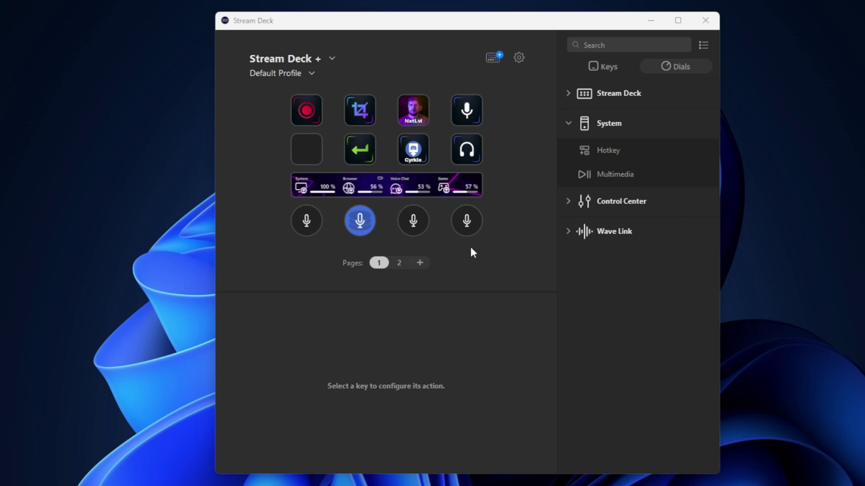
# - View the regular Stream Deck device, then switch back to the Stream Deck +
pyautogui.click(302, 57)
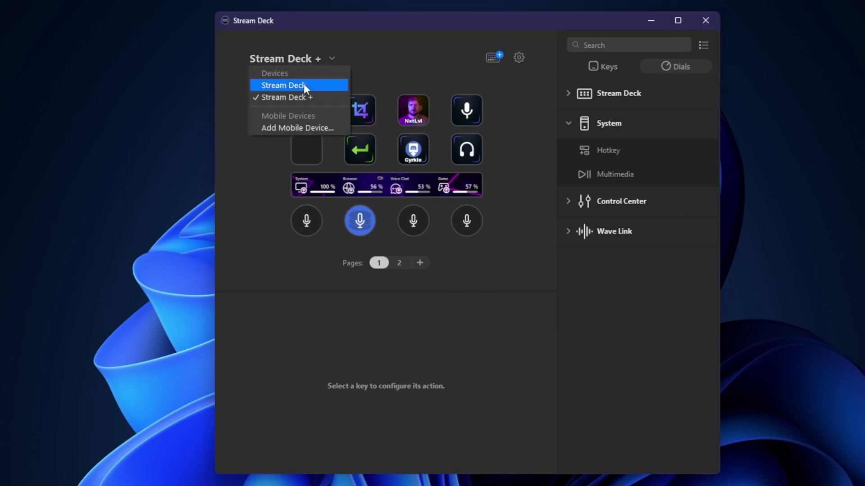
pyautogui.click(304, 84)
pyautogui.click(296, 59)
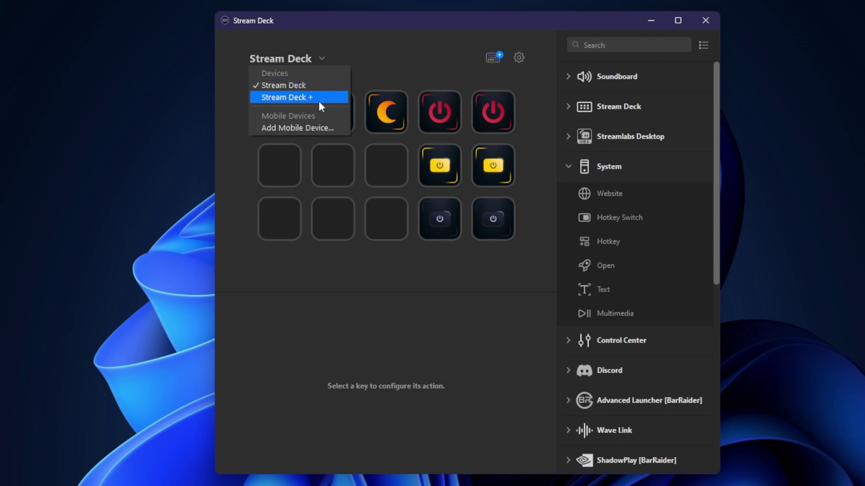
pyautogui.click(312, 99)
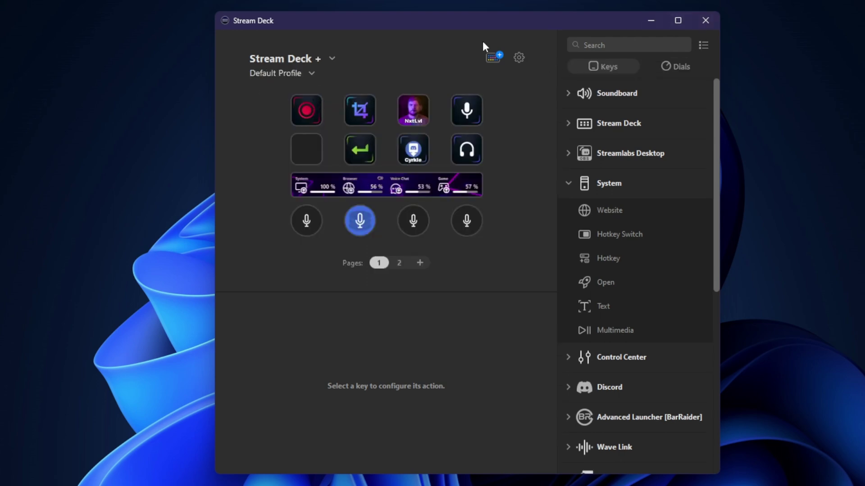
# - Check the profile list without changing profile, then collapse System and scroll the key actions list
pyautogui.click(311, 73)
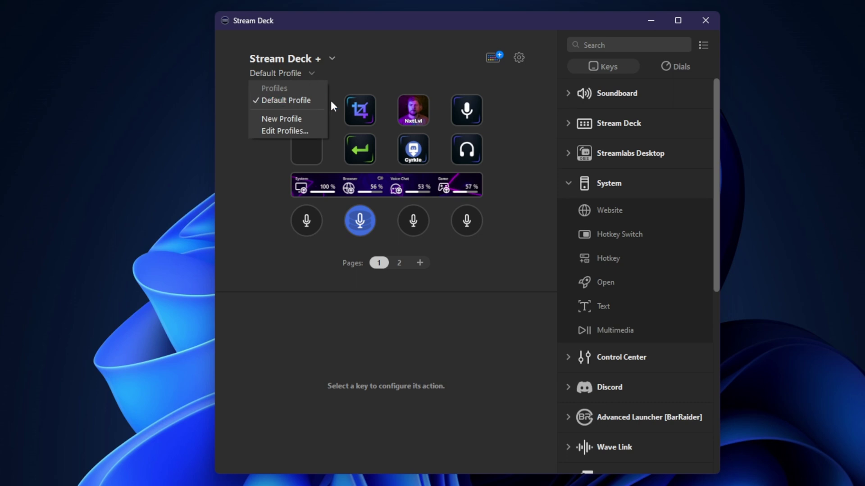
pyautogui.click(403, 60)
pyautogui.click(701, 177)
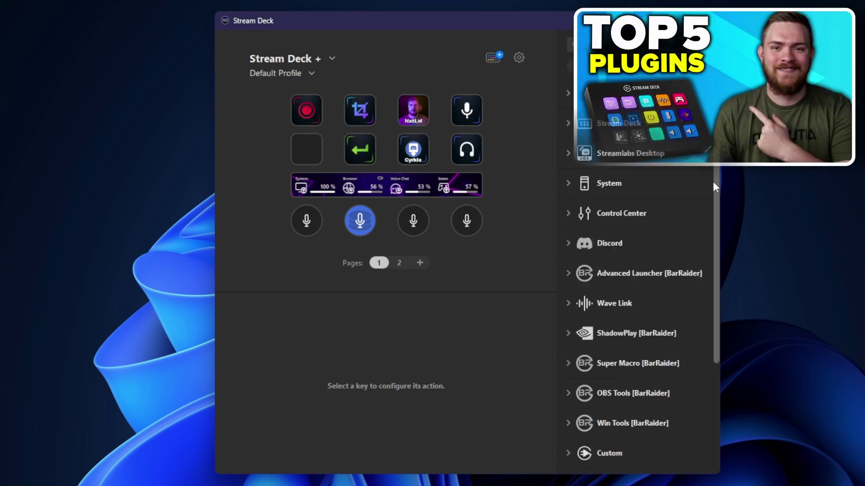
pyautogui.moveTo(712, 182); pyautogui.dragTo(717, 311)
pyautogui.scroll(3, 706, 404)
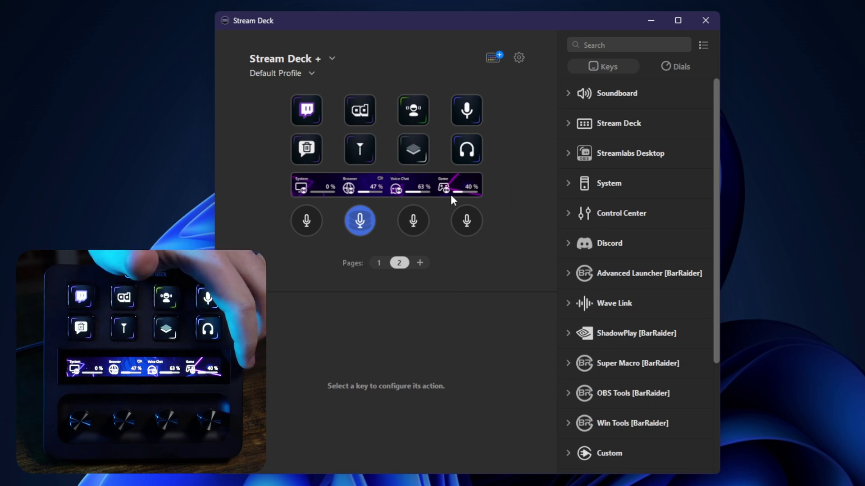
# - Add empty page 3, select its first dial, and expand the Stream Deck dial actions
pyautogui.click(419, 263)
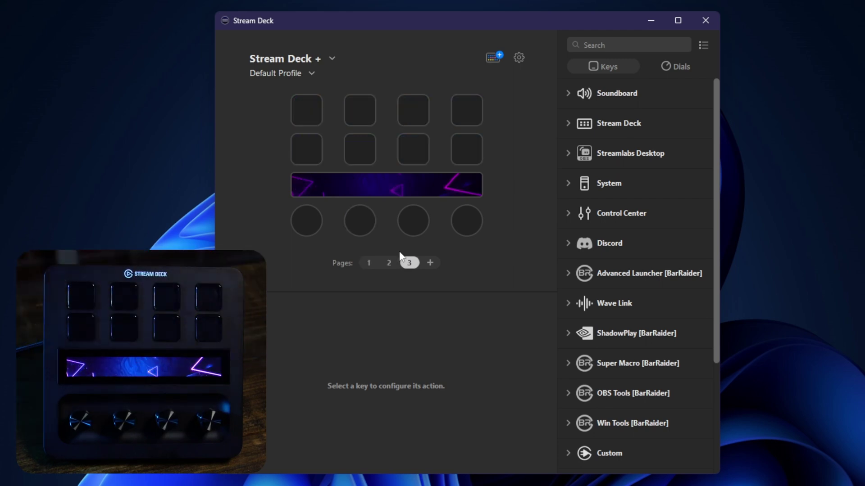
pyautogui.click(365, 190)
pyautogui.click(399, 183)
pyautogui.click(319, 222)
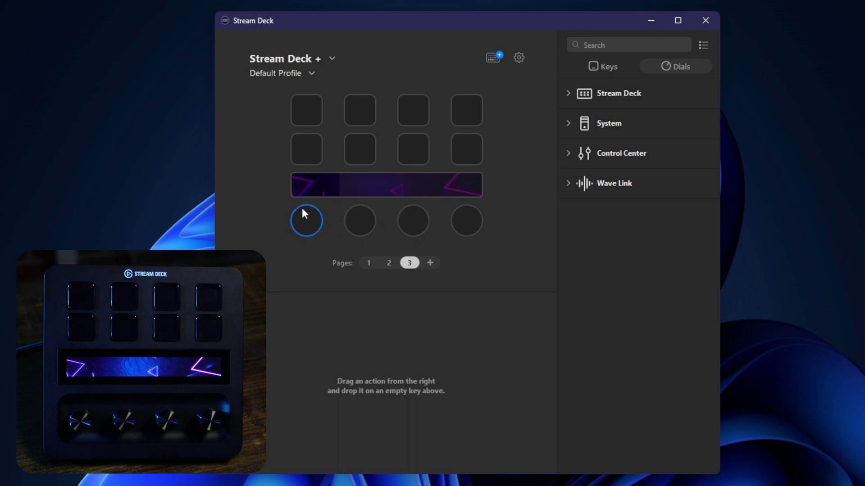
pyautogui.click(370, 189)
pyautogui.click(410, 184)
pyautogui.click(457, 183)
pyautogui.click(319, 194)
pyautogui.click(568, 95)
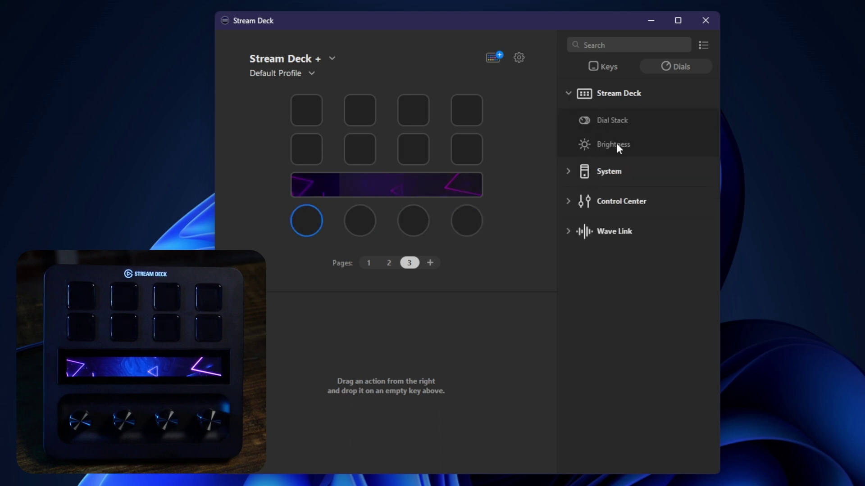
# - Put Brightness on dial 1 and a System Hotkey action on dial 2
pyautogui.moveTo(612, 144); pyautogui.dragTo(315, 220)
pyautogui.click(315, 231)
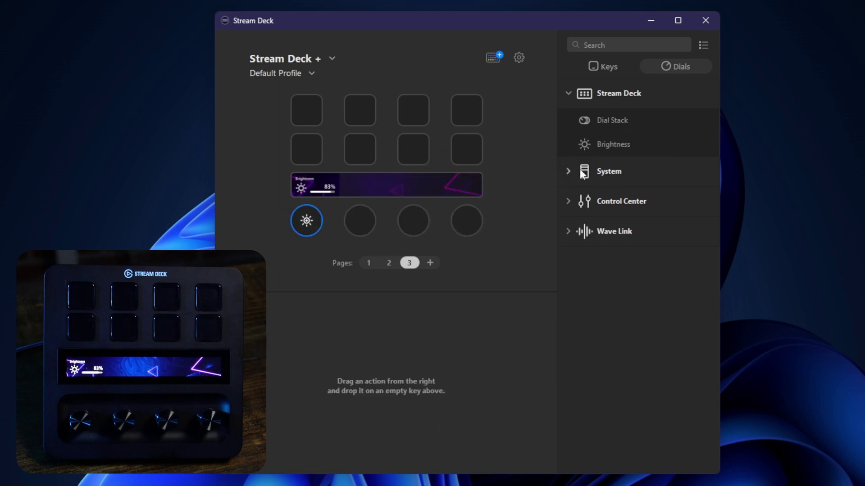
pyautogui.click(578, 170)
pyautogui.moveTo(609, 198); pyautogui.dragTo(372, 223)
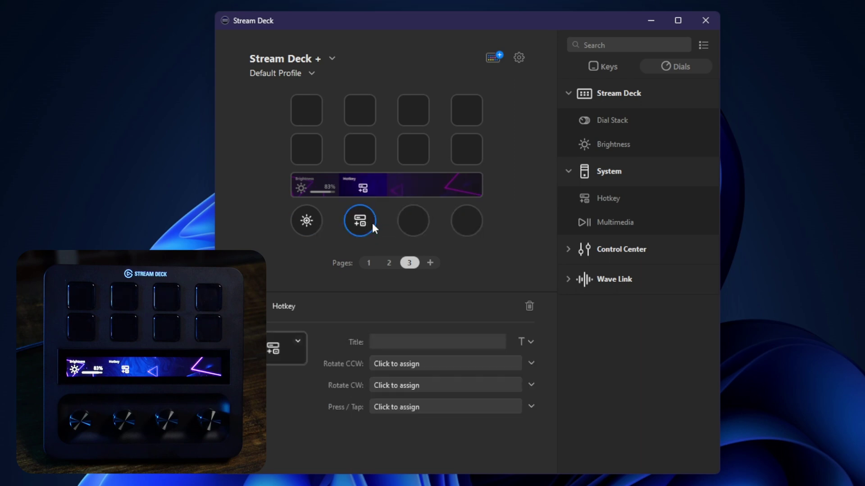
# - Record Numpad 3, Numpad 4 and Numpad 1 for the hotkey's Rotate CCW, CW and Press
pyautogui.click(407, 362)
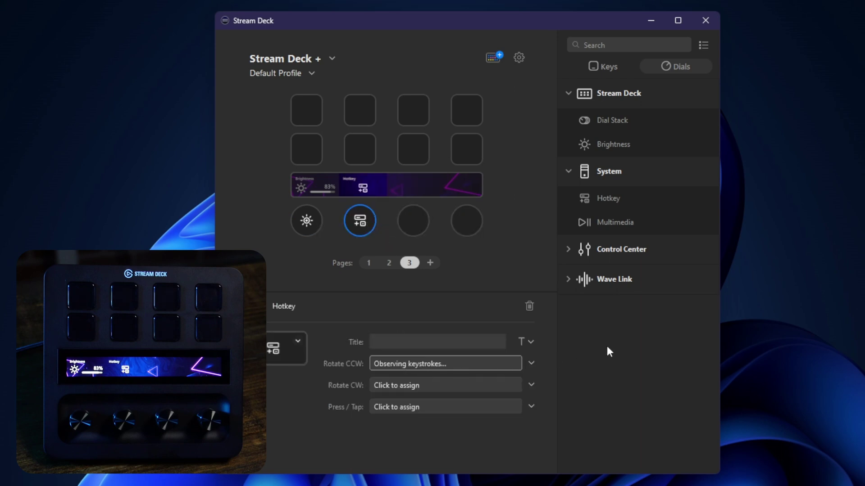
pyautogui.press('KP_3')
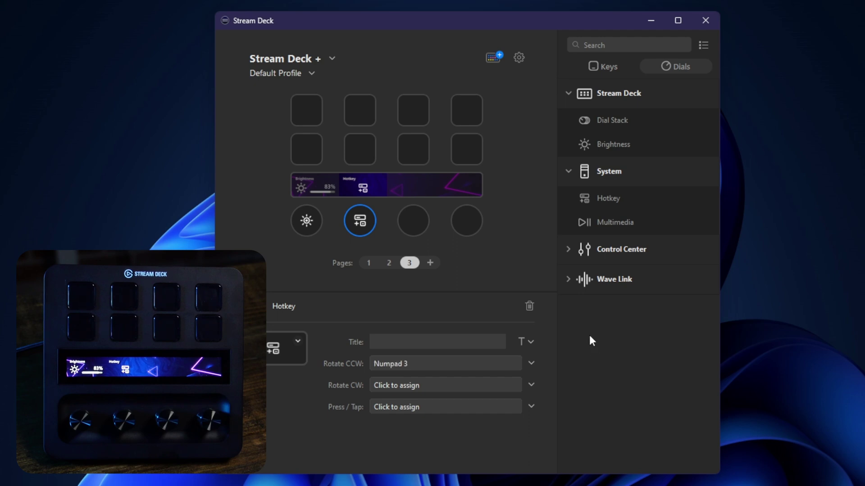
pyautogui.click(454, 386)
pyautogui.press('KP_4')
pyautogui.click(468, 405)
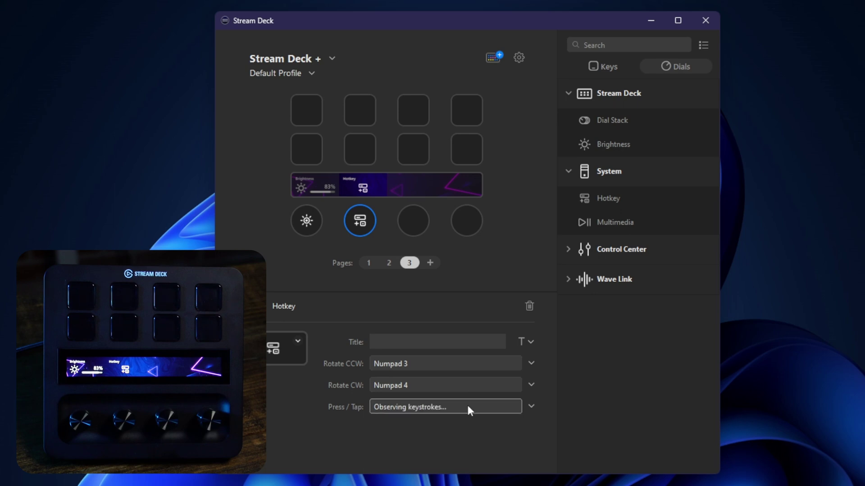
pyautogui.press('KP_1')
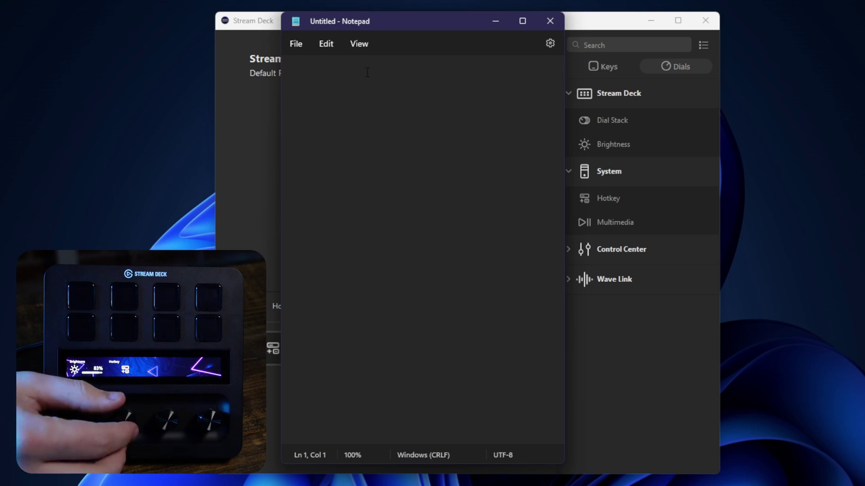
# - Turn and press the hotkey dial to type 3, 4 and 1 digits into Notepad, then close it without saving
pyautogui.write('334433')
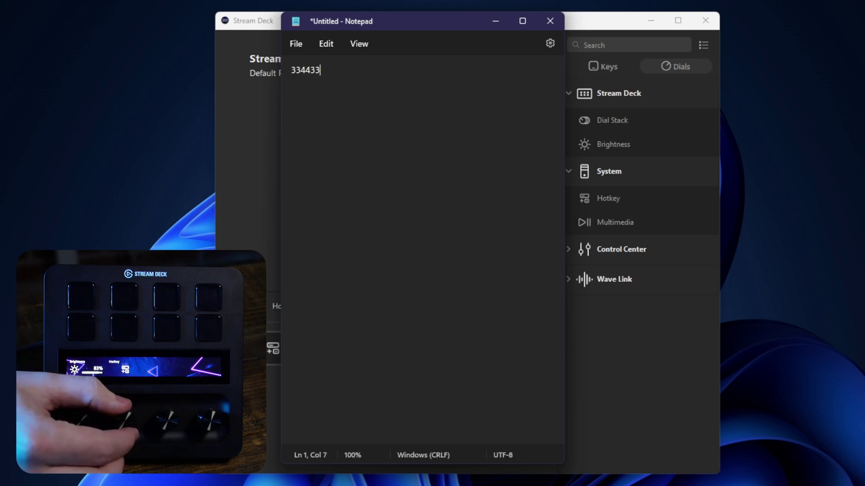
pyautogui.write('3444433344334')
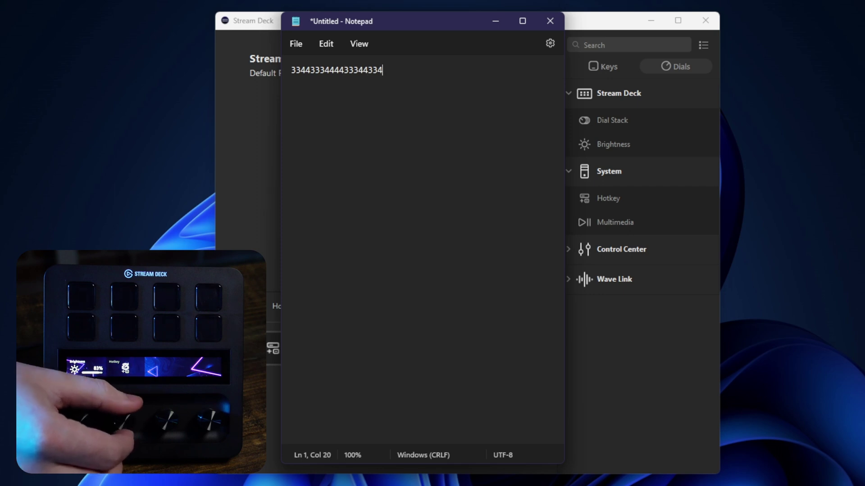
pyautogui.write('33433443341')
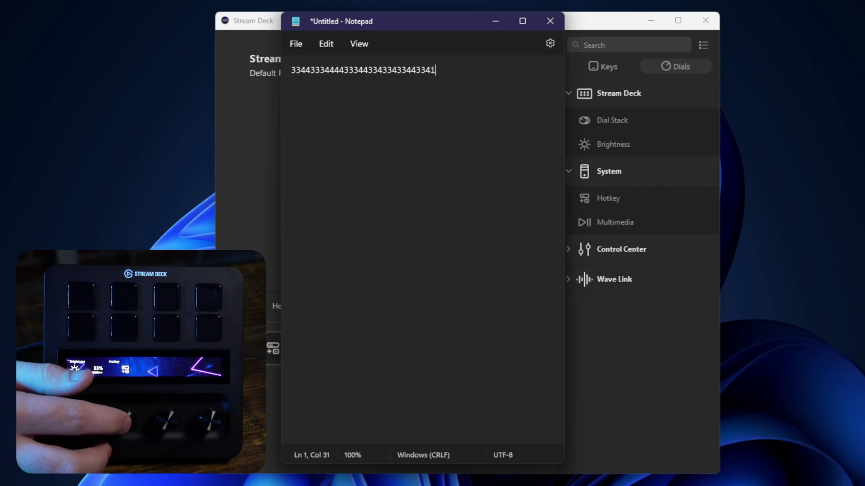
pyautogui.write('1111111')
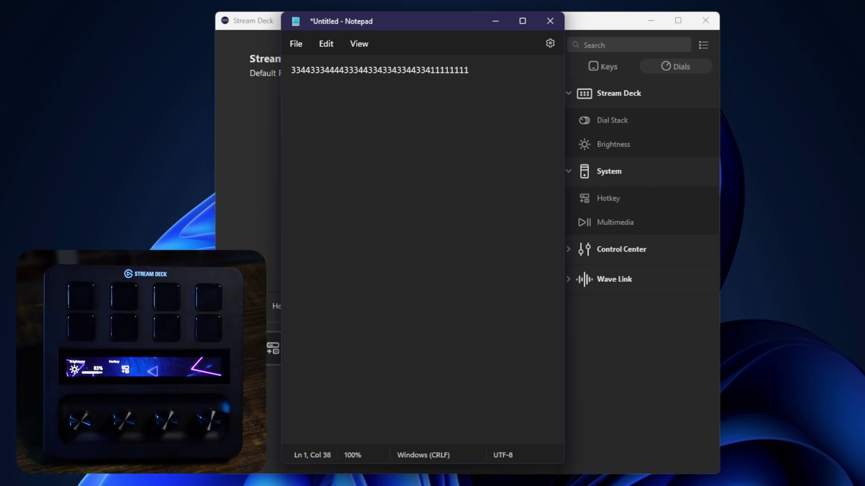
pyautogui.click(556, 22)
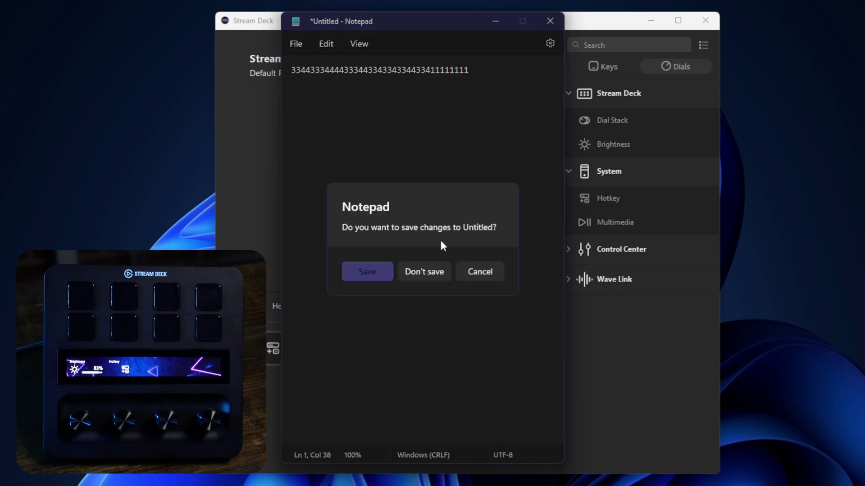
pyautogui.click(442, 270)
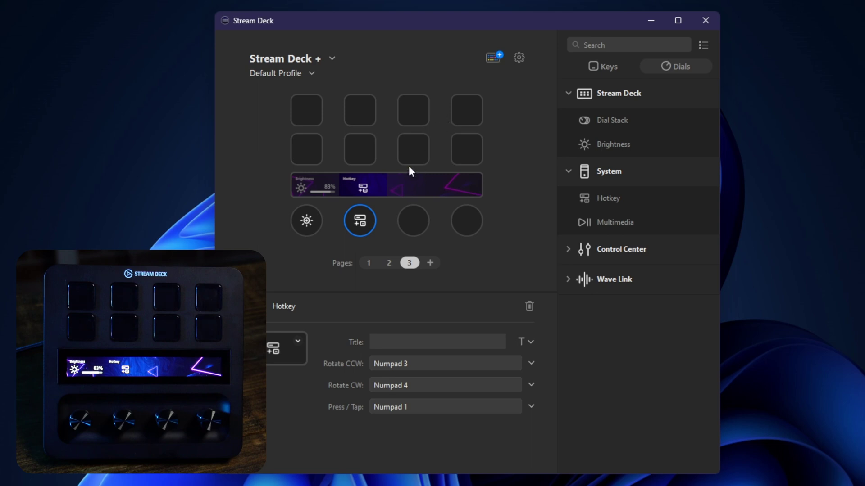
# - Place a Website action on page 3's first key, then delete it again
pyautogui.click(360, 144)
pyautogui.click(569, 123)
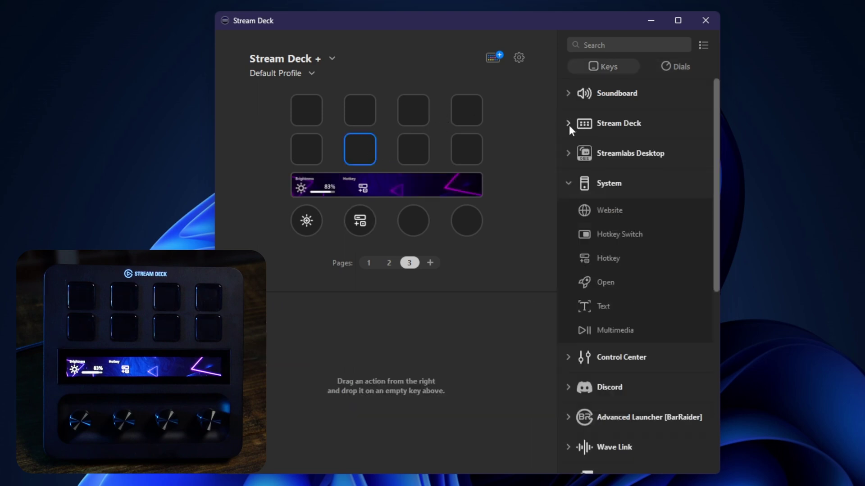
pyautogui.moveTo(600, 208); pyautogui.dragTo(306, 110)
pyautogui.click(441, 361)
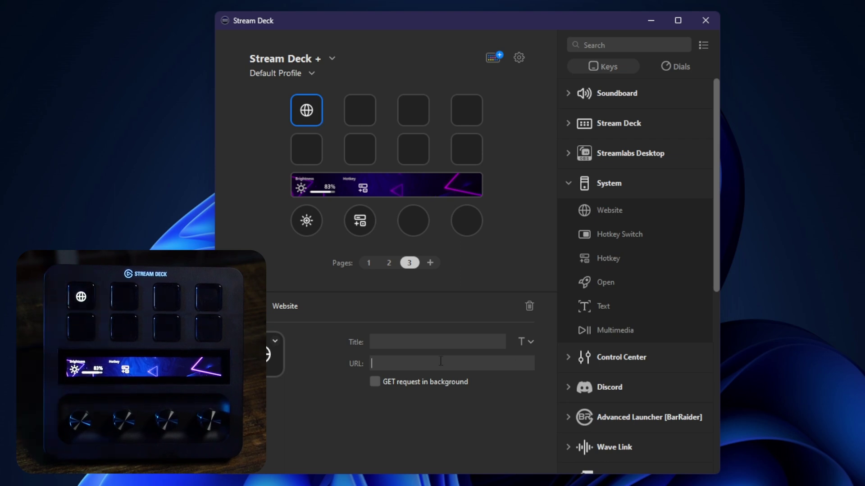
pyautogui.rightClick(305, 118)
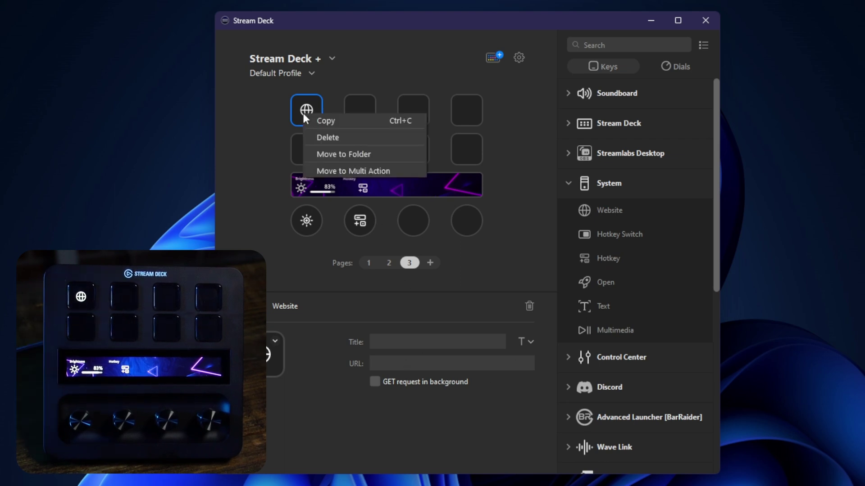
pyautogui.click(326, 137)
pyautogui.click(482, 276)
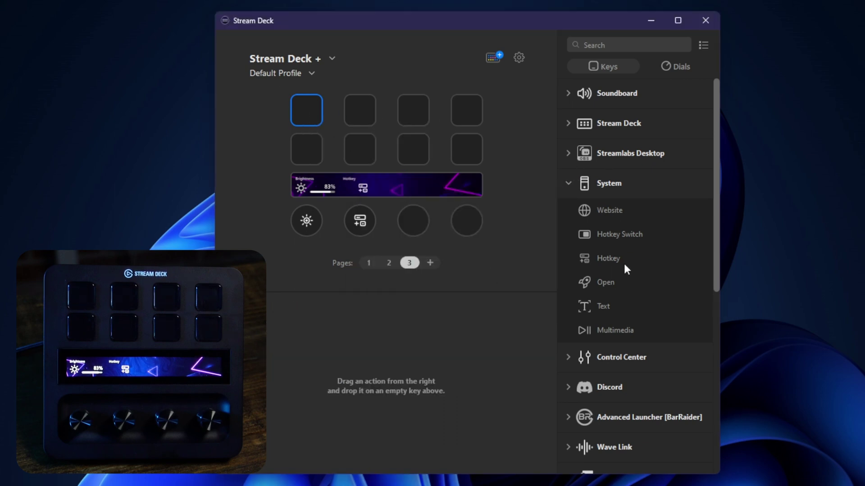
# - Select a dial on page 3 and expand the System dial actions
pyautogui.click(572, 180)
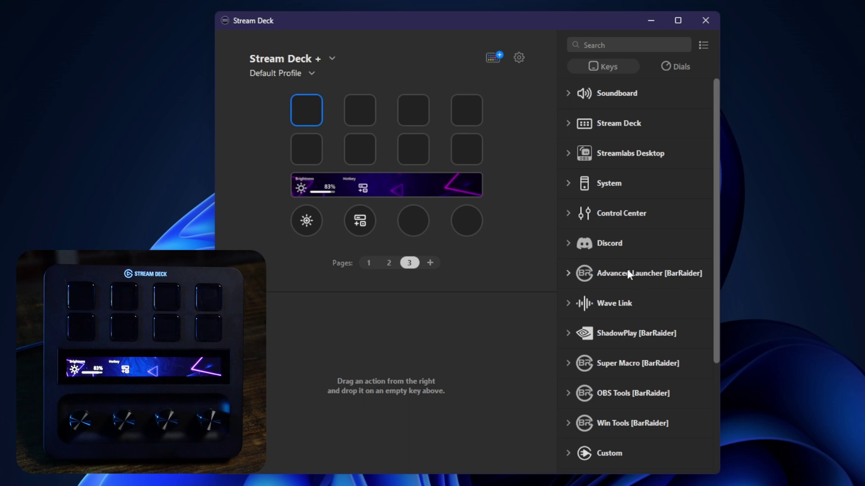
pyautogui.click(421, 227)
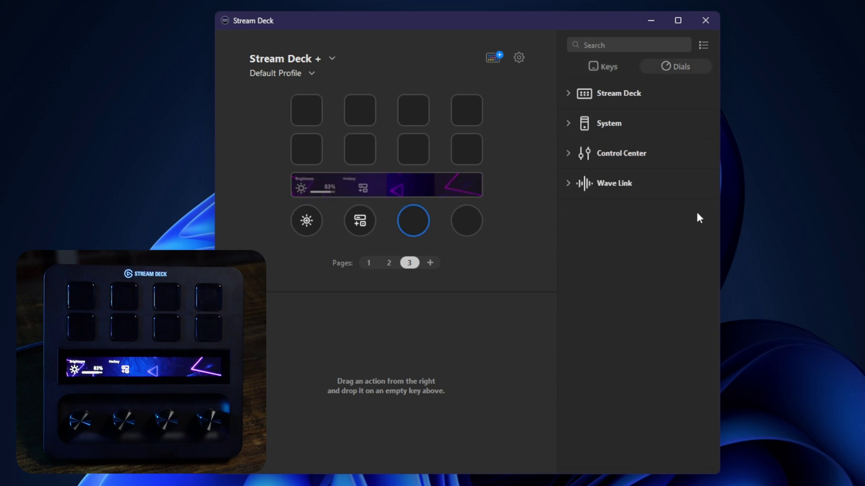
pyautogui.click(573, 187)
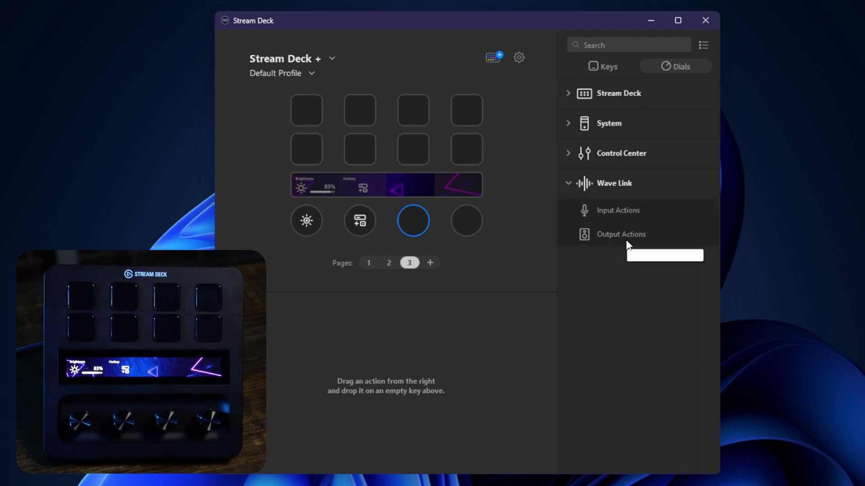
pyautogui.click(569, 93)
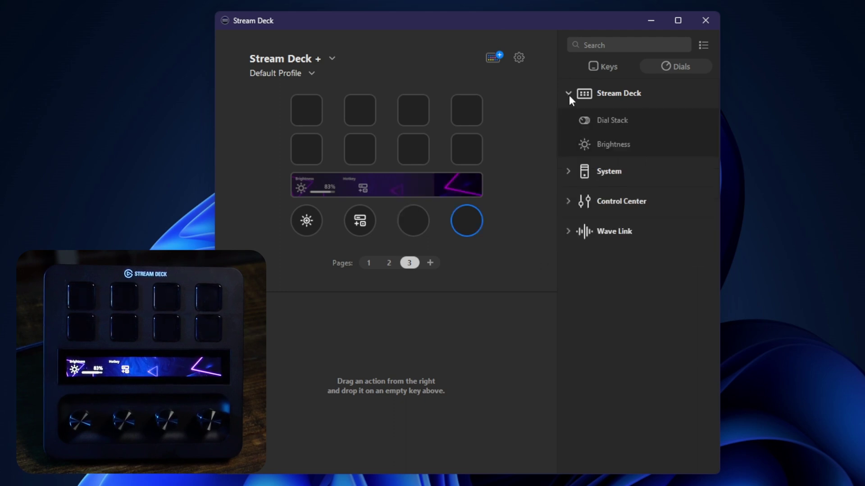
pyautogui.click(569, 94)
pyautogui.click(568, 124)
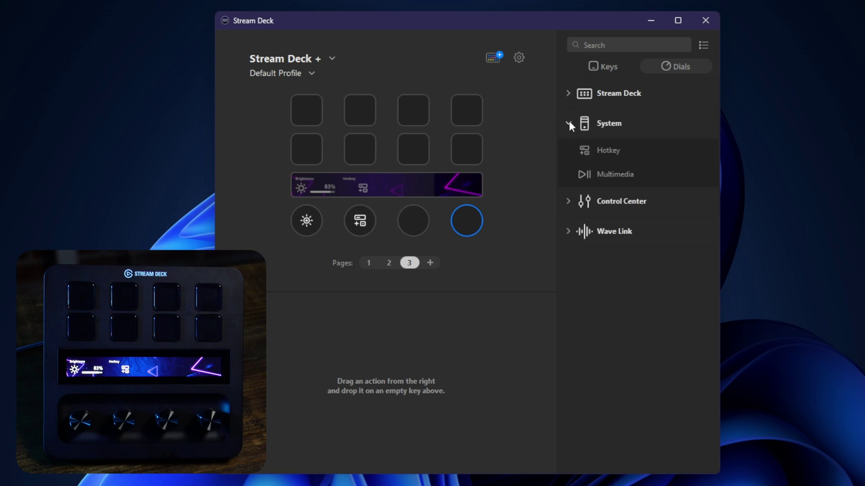
# - Put a Multimedia action on dial 4 and set its Action to Player
pyautogui.moveTo(609, 173); pyautogui.dragTo(467, 221)
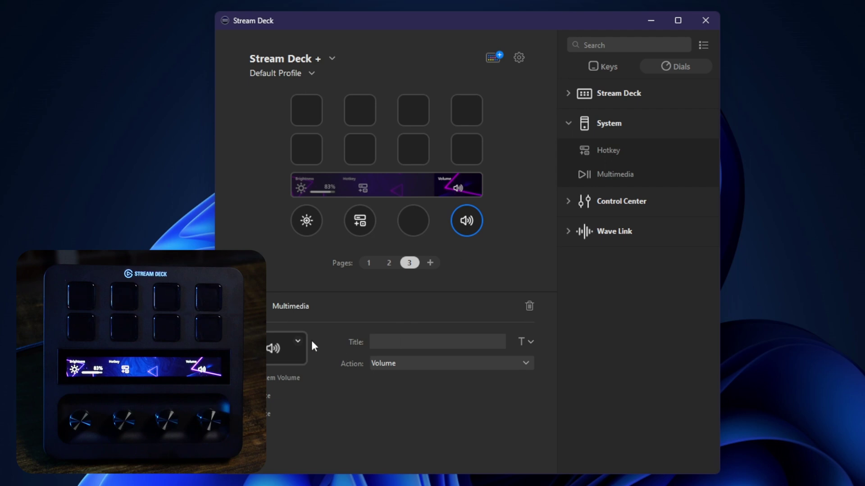
pyautogui.click(298, 342)
pyautogui.click(328, 328)
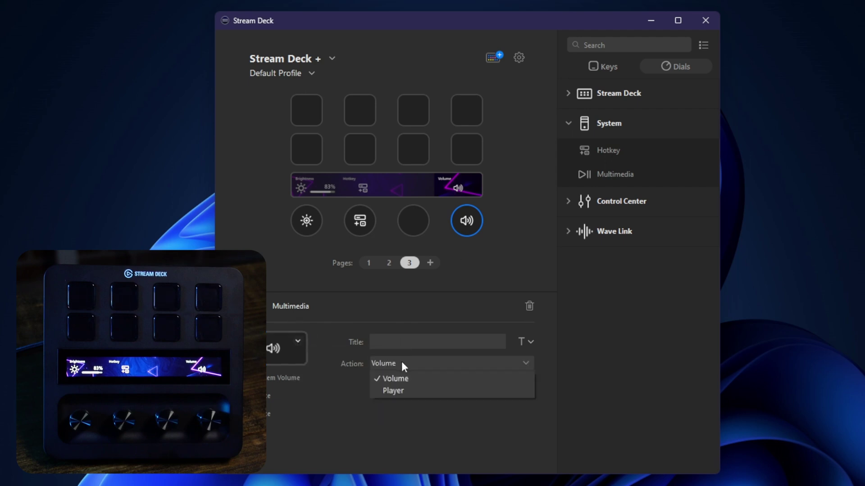
pyautogui.click(401, 362)
pyautogui.click(401, 362)
pyautogui.click(414, 390)
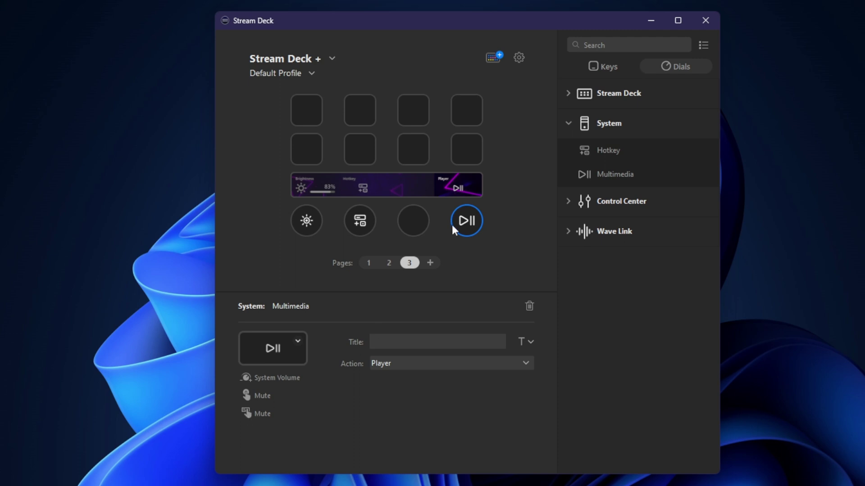
# - Add a Control Center Adjust Brightness dial for Elgato Key Light Right, then show page 2
pyautogui.click(568, 123)
pyautogui.click(567, 154)
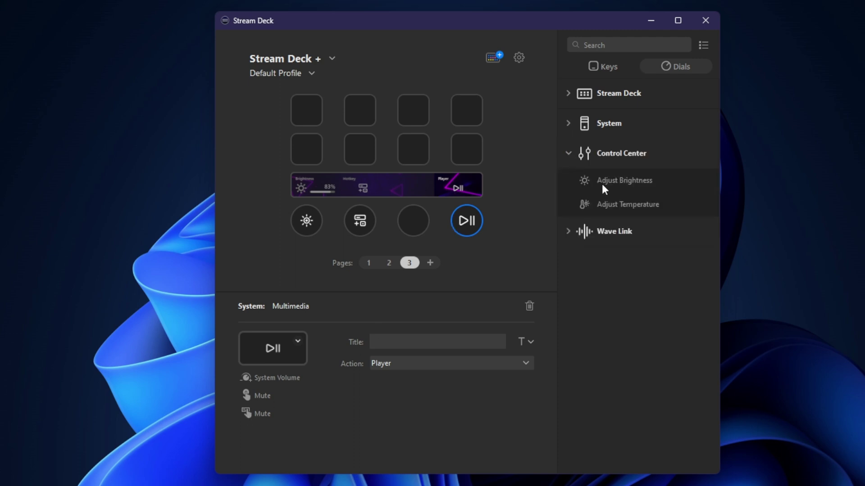
pyautogui.moveTo(601, 184); pyautogui.dragTo(421, 223)
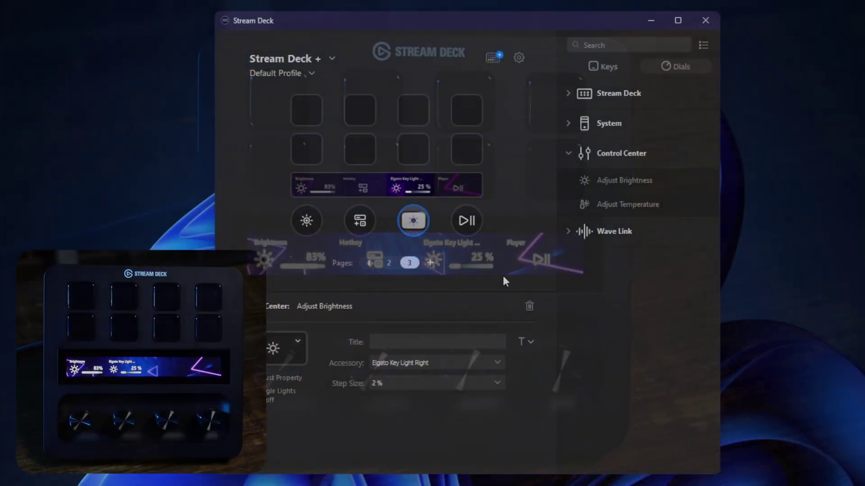
pyautogui.click(569, 183)
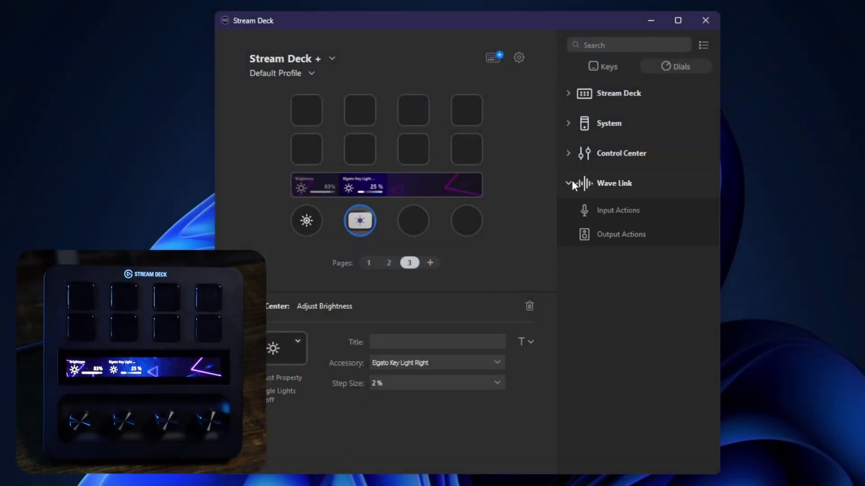
pyautogui.click(388, 263)
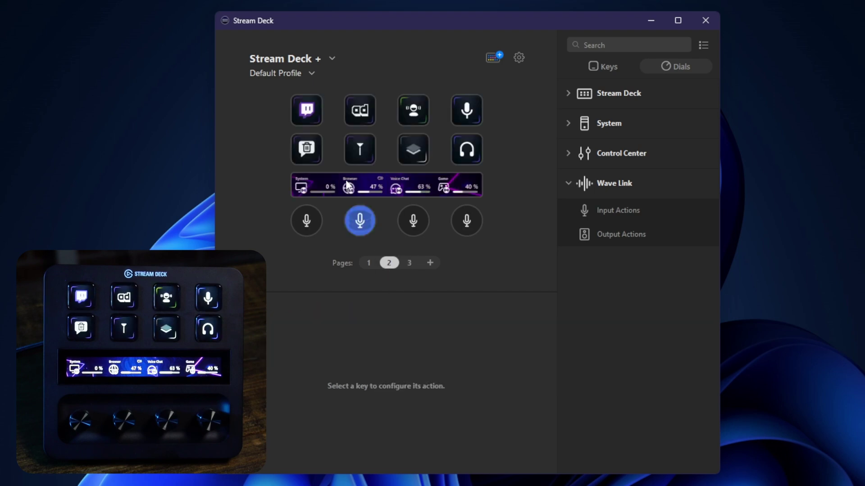
# - On page 3, put a Wave Link output action on dial 1, keeping Monitor Mix
pyautogui.click(409, 263)
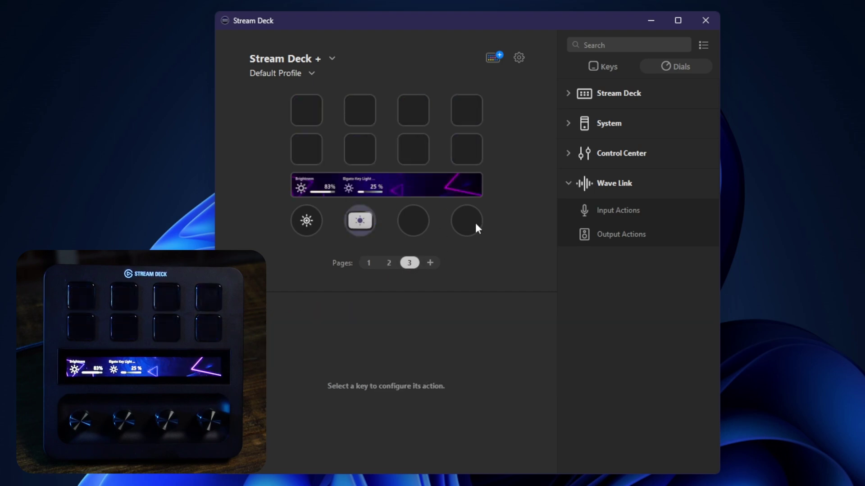
pyautogui.moveTo(474, 223); pyautogui.dragTo(316, 220)
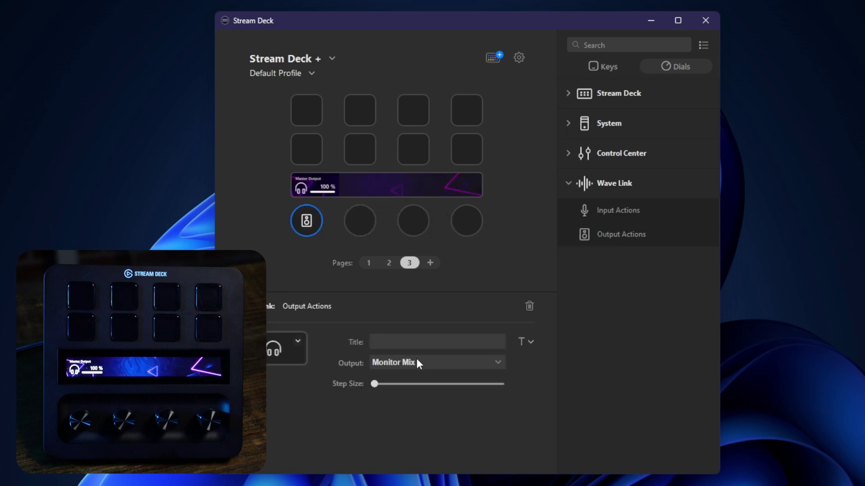
pyautogui.click(408, 368)
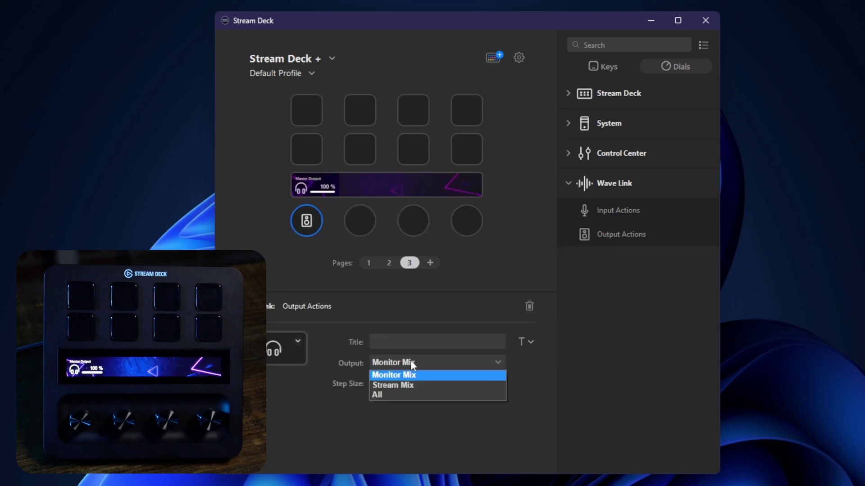
pyautogui.click(411, 363)
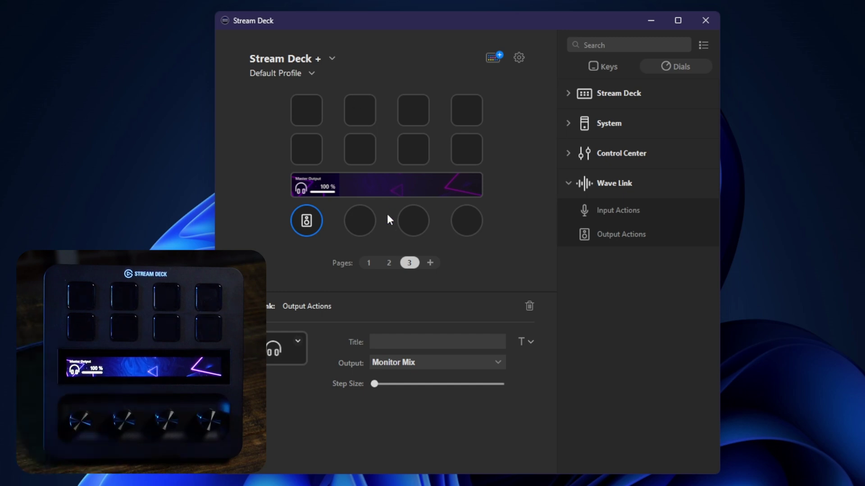
# - Add a second Wave Link output action on dial 2 set to Stream Mix
pyautogui.click(370, 221)
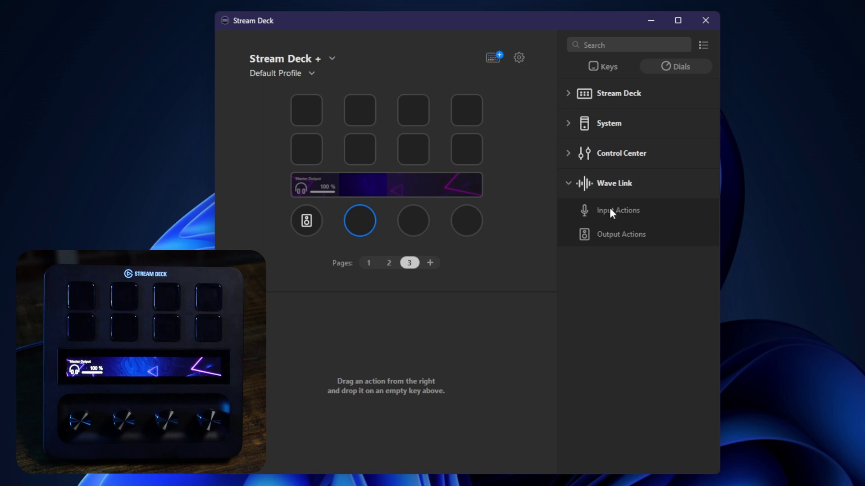
pyautogui.moveTo(621, 234); pyautogui.dragTo(359, 217)
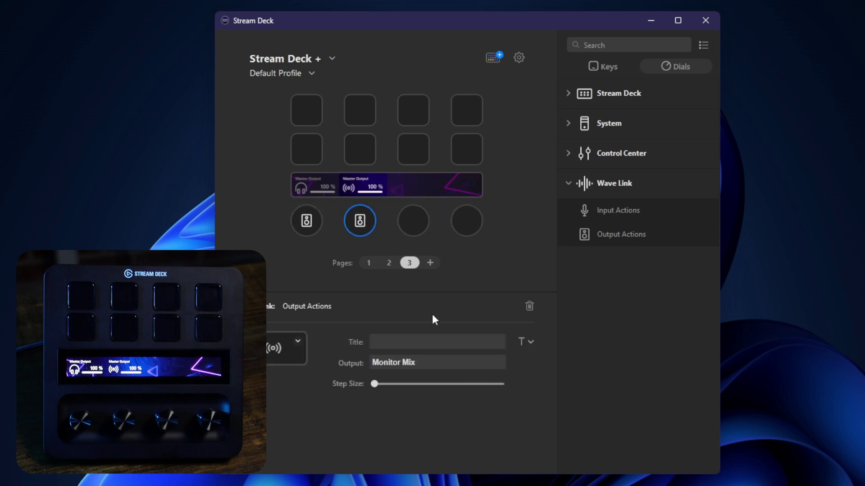
pyautogui.click(410, 360)
pyautogui.click(410, 384)
pyautogui.click(350, 226)
# - Delete the Stream Mix output dial from page 3, leaving Monitor Mix
pyautogui.click(308, 229)
pyautogui.click(359, 228)
pyautogui.rightClick(361, 224)
pyautogui.click(377, 248)
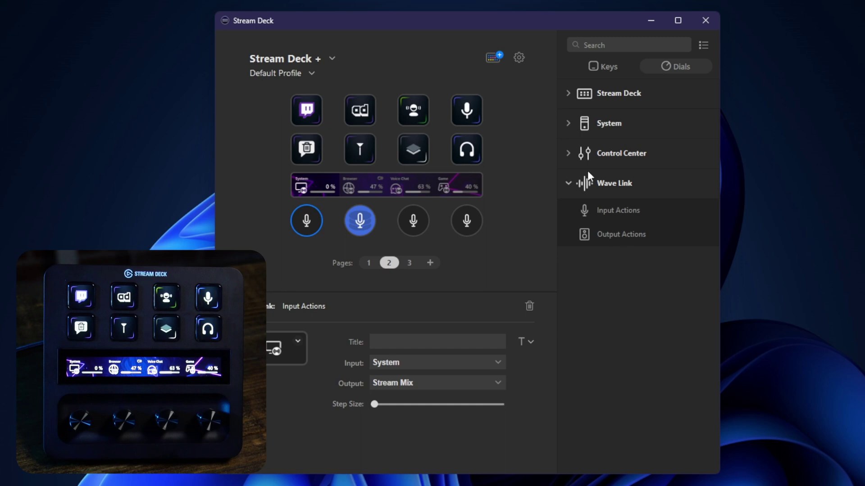
# - On page 3, place a Dial Stack and add a Wave Link input action set to Game
pyautogui.click(571, 103)
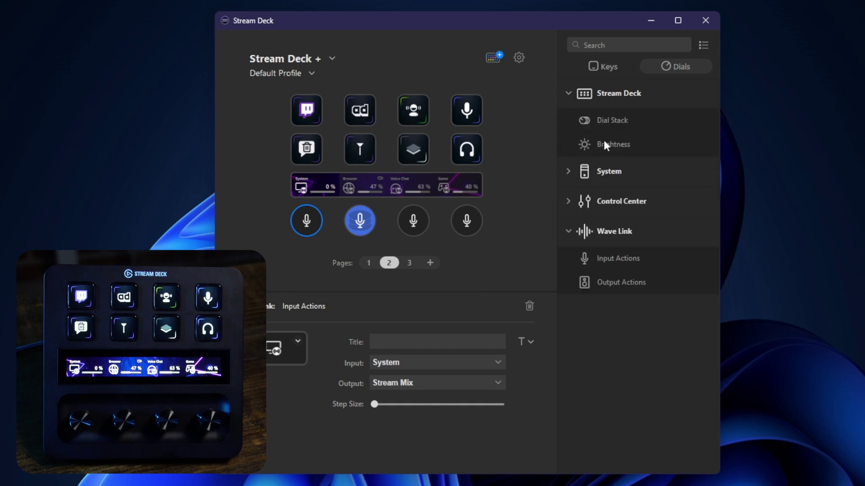
pyautogui.click(408, 263)
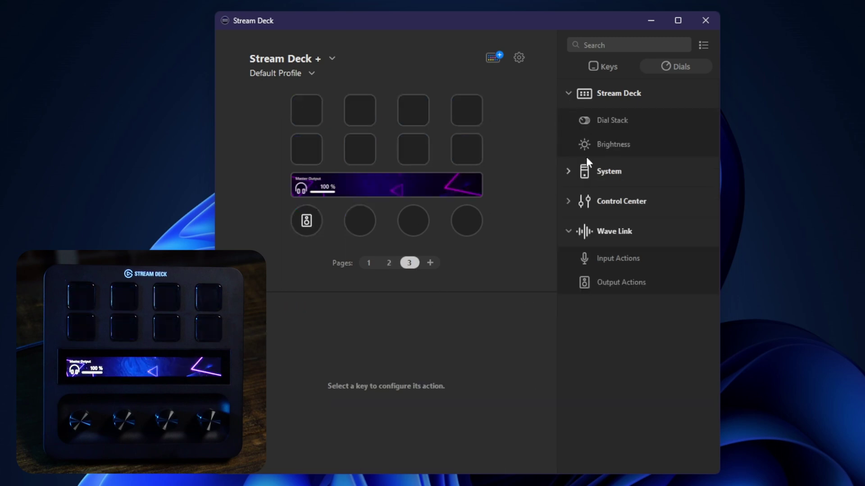
pyautogui.moveTo(585, 120); pyautogui.dragTo(409, 228)
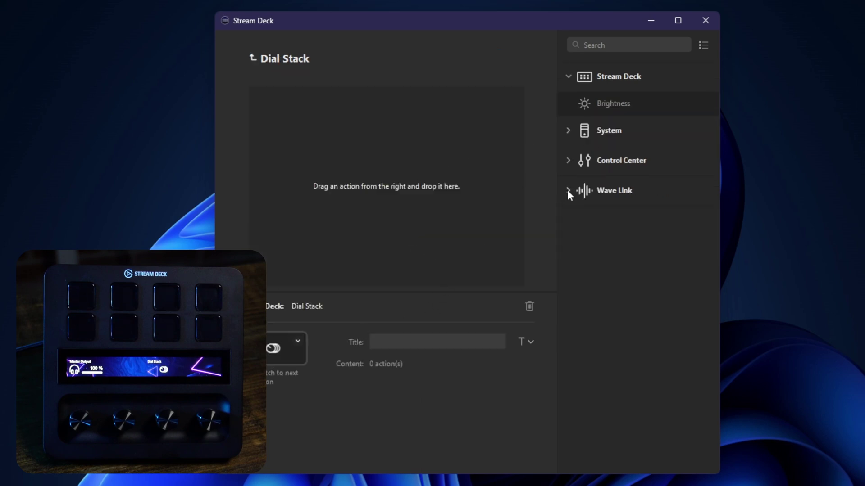
pyautogui.moveTo(611, 214); pyautogui.dragTo(351, 188)
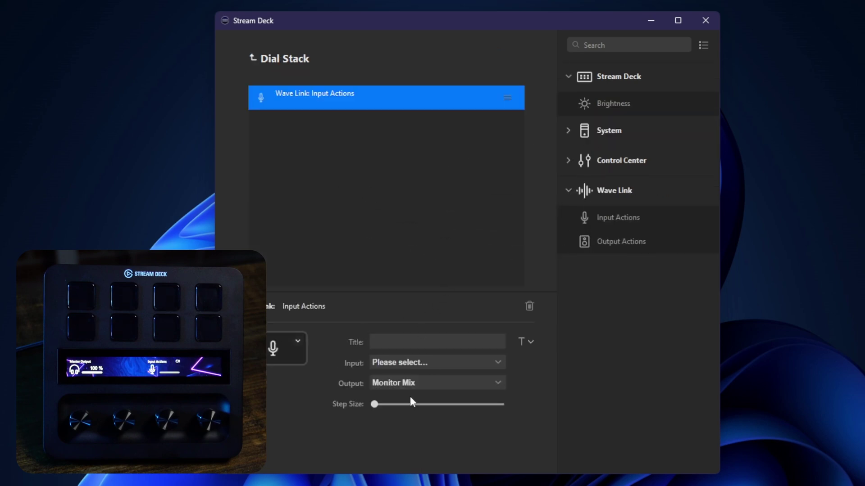
pyautogui.click(383, 363)
pyautogui.click(446, 366)
pyautogui.click(430, 387)
pyautogui.click(419, 396)
pyautogui.click(414, 367)
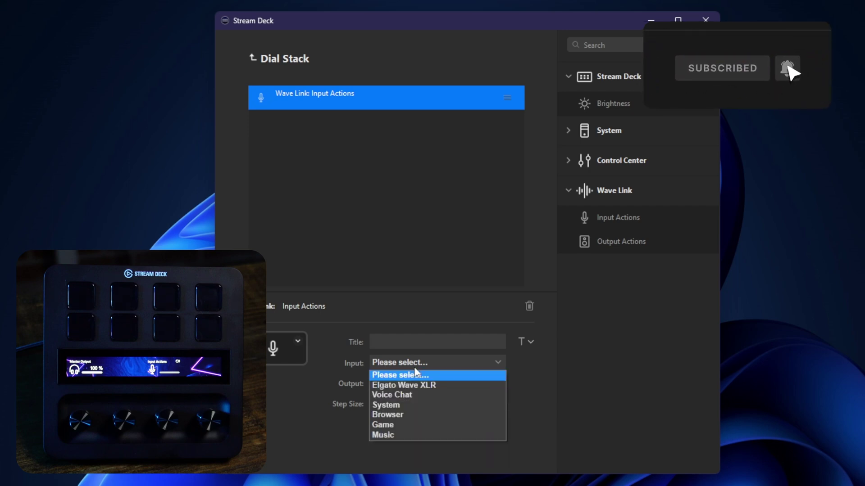
pyautogui.click(405, 425)
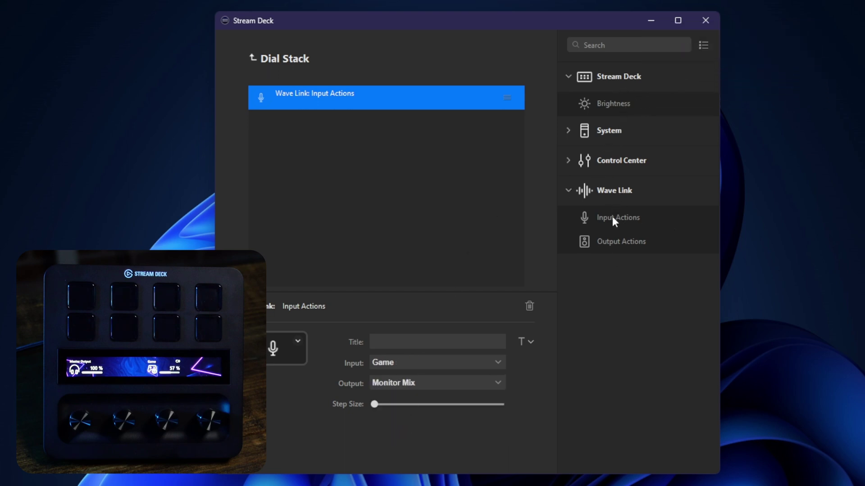
# - Add a second Wave Link input set to Voice Chat on Monitor Mix, then leave the stack
pyautogui.moveTo(611, 216); pyautogui.dragTo(356, 204)
pyautogui.click(407, 381)
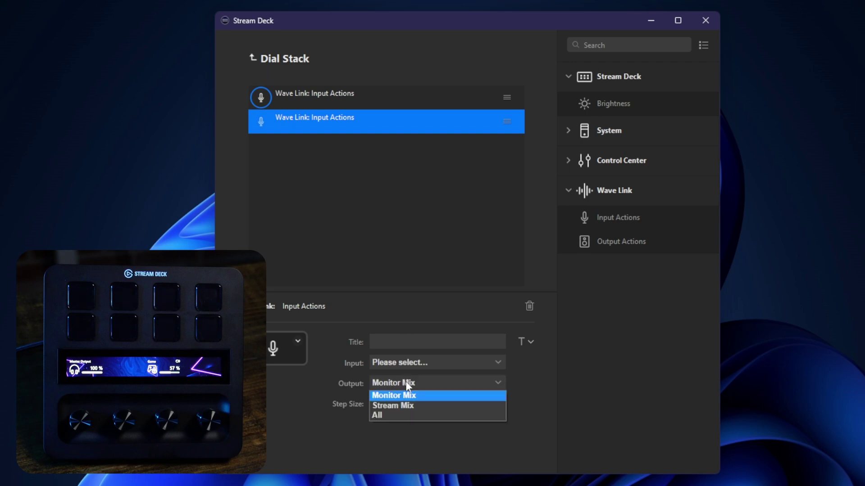
pyautogui.click(405, 395)
pyautogui.click(398, 364)
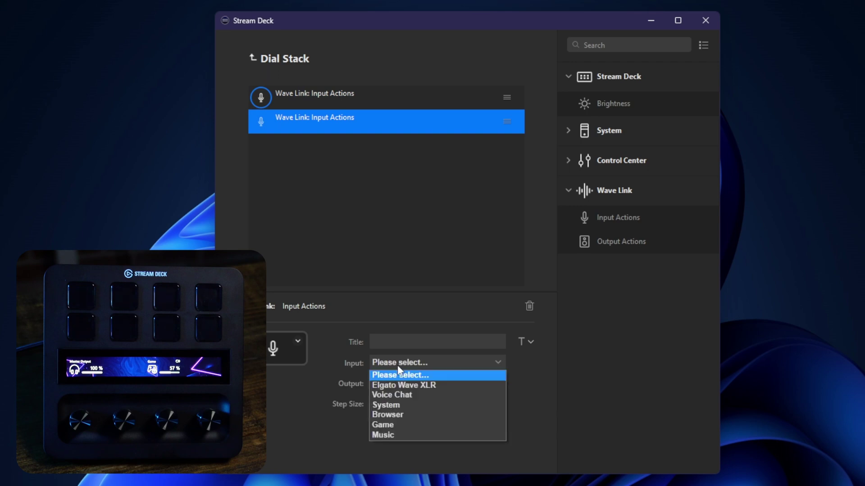
pyautogui.click(403, 397)
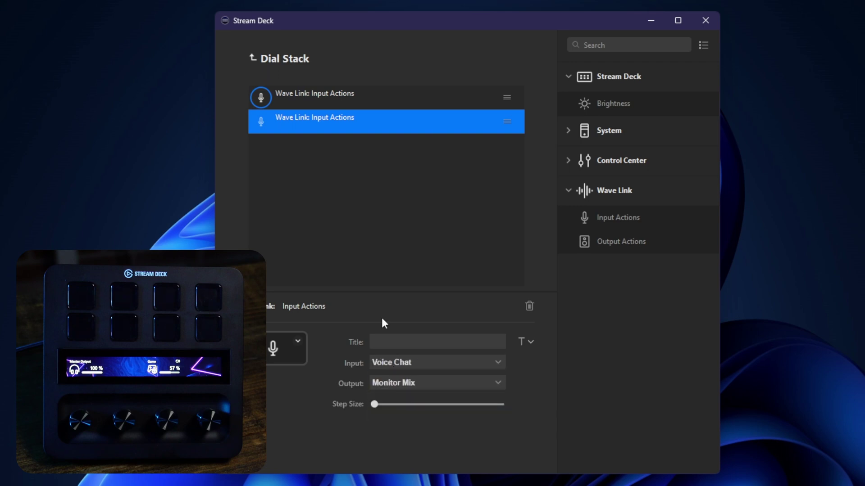
pyautogui.click(398, 238)
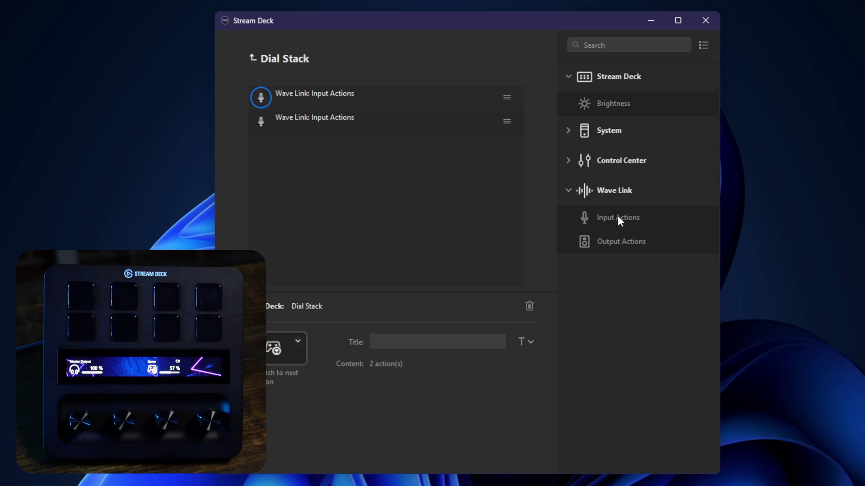
pyautogui.click(251, 60)
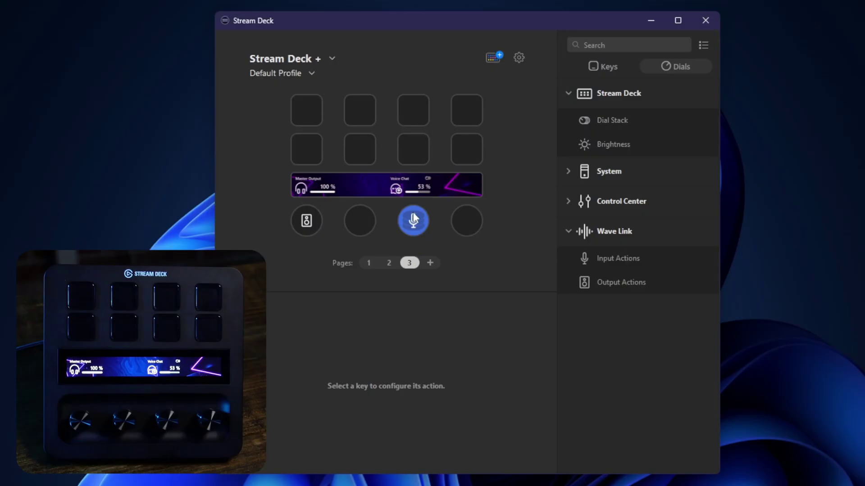
# - Add Control Center's Adjust Brightness for Elgato Key Light Right as the third action in dial 3's stack
pyautogui.click(414, 219)
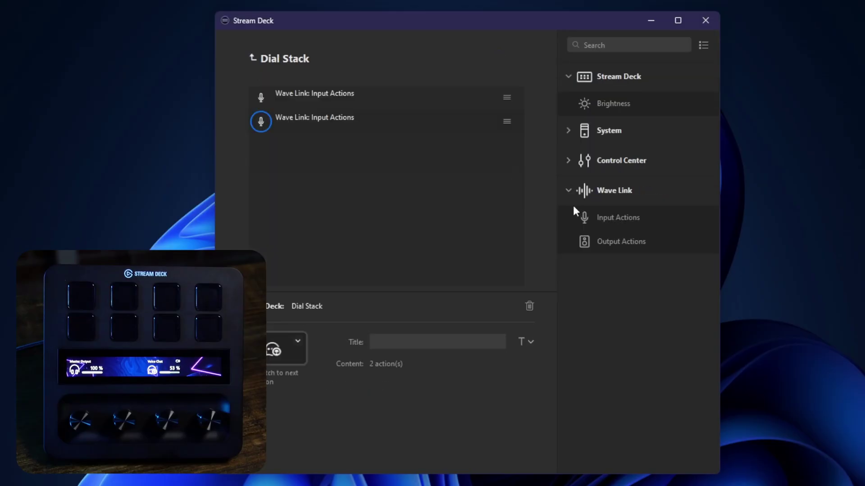
pyautogui.click(567, 162)
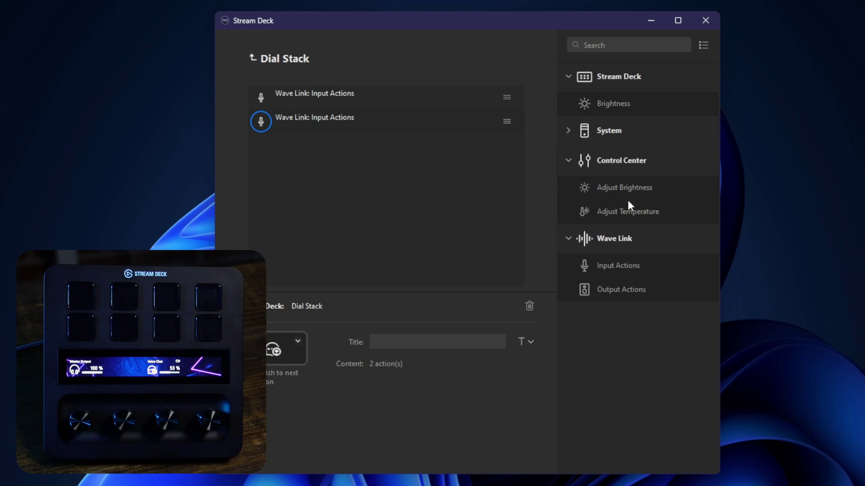
pyautogui.moveTo(623, 185); pyautogui.dragTo(347, 221)
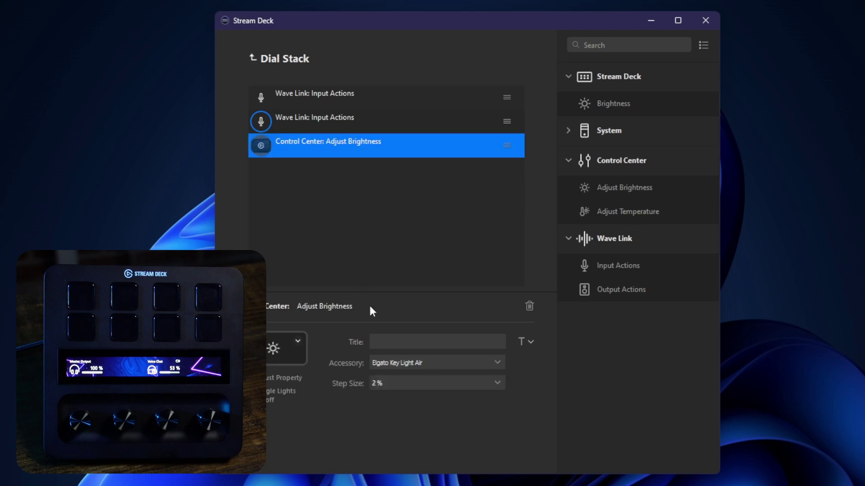
pyautogui.click(392, 367)
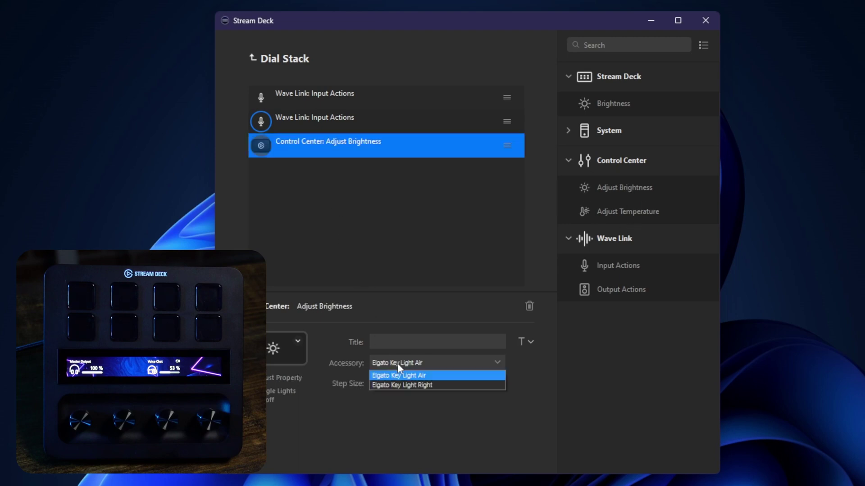
pyautogui.click(439, 383)
pyautogui.click(461, 225)
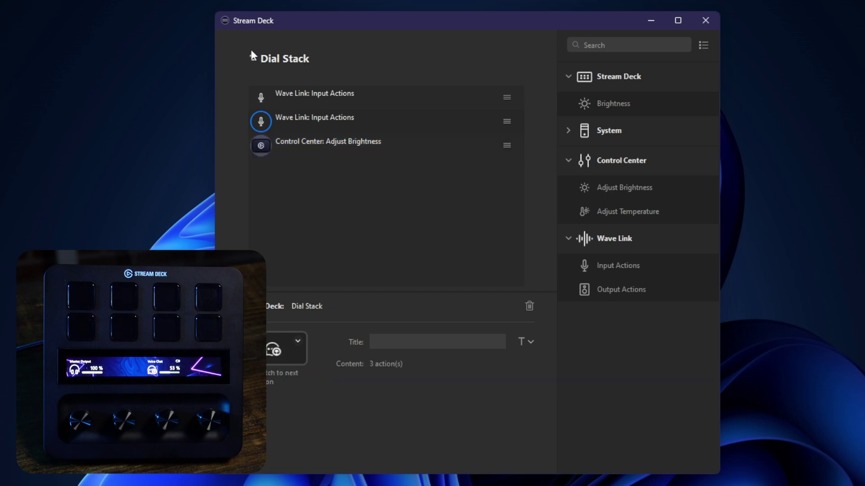
pyautogui.click(253, 58)
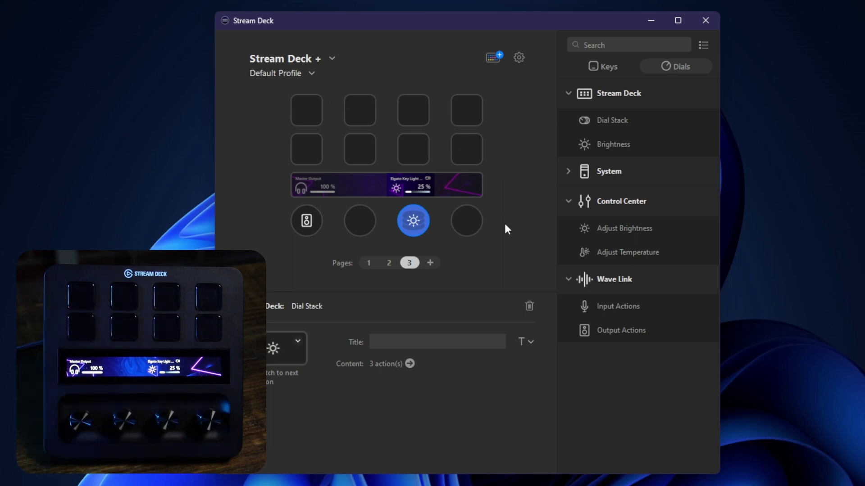
# - Move the brightness dial stack to dial 2 and place Wave Link Input Actions on dials 3 and 4
pyautogui.moveTo(418, 224); pyautogui.dragTo(388, 230)
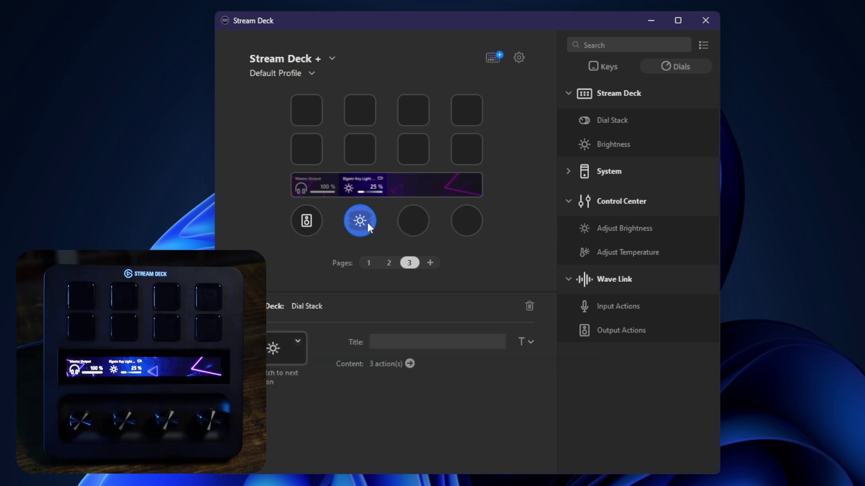
pyautogui.moveTo(606, 308); pyautogui.dragTo(416, 223)
pyautogui.moveTo(617, 307); pyautogui.dragTo(455, 223)
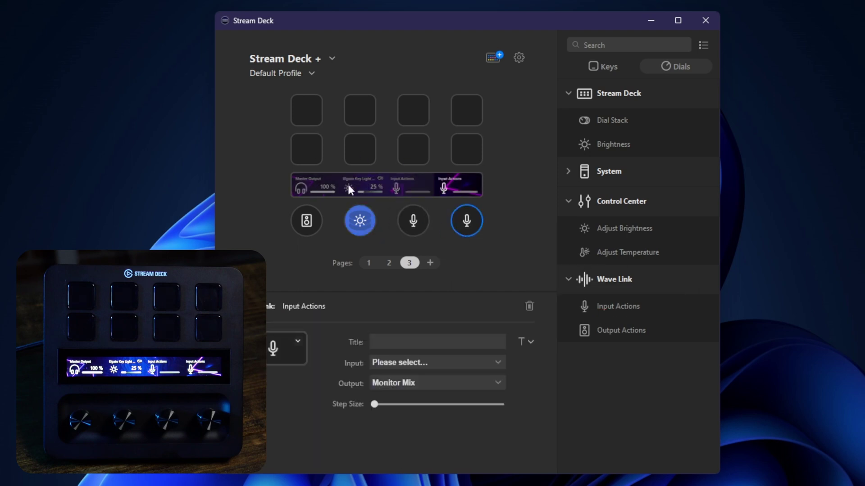
# - Look over dial 3's audio input list without changing it, then view page 1
pyautogui.click(417, 221)
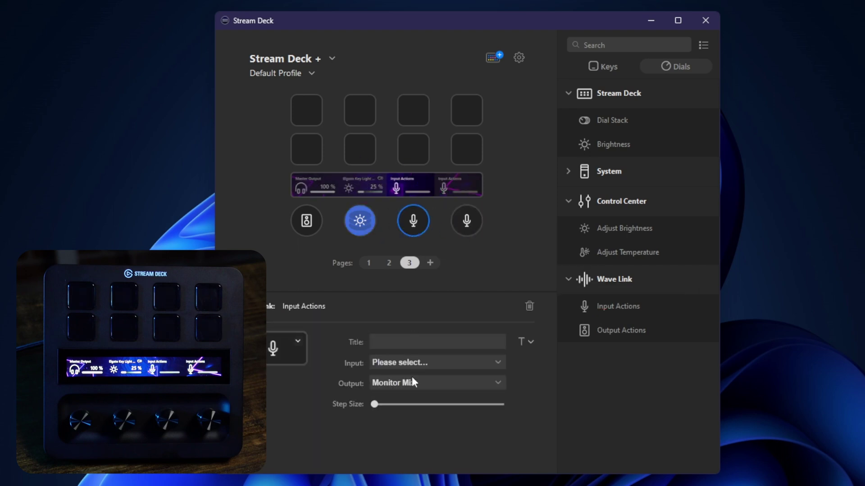
pyautogui.click(432, 363)
pyautogui.click(411, 272)
pyautogui.click(369, 263)
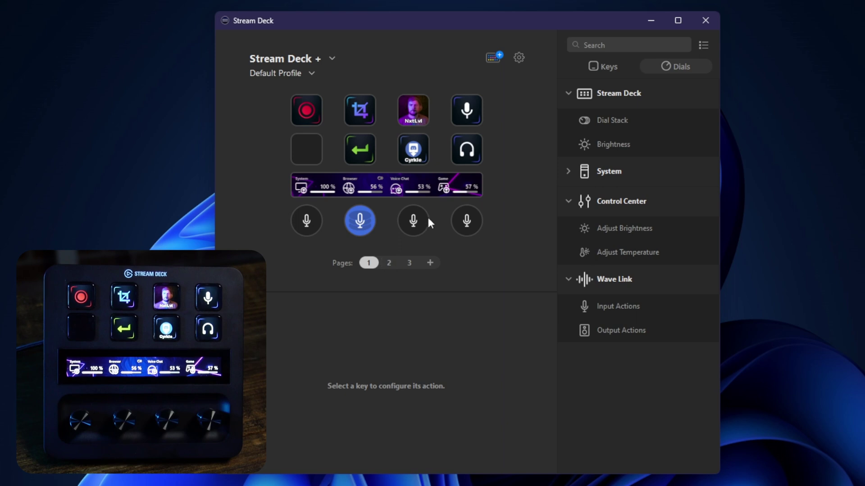
# - View page 2, with dials at System 0%, Browser 47%, Voice Chat 63% and Game 40%
pyautogui.click(384, 265)
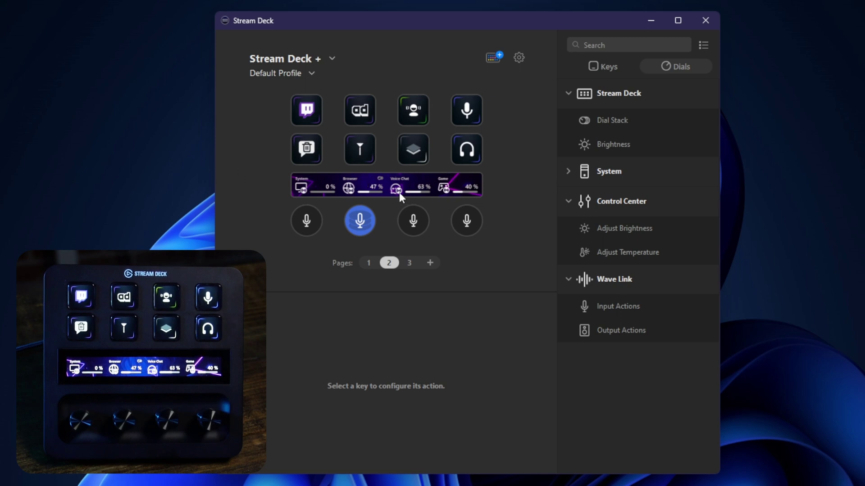
# - Duplicate page 2 from its right-click menu in the Pages bar
pyautogui.click(408, 263)
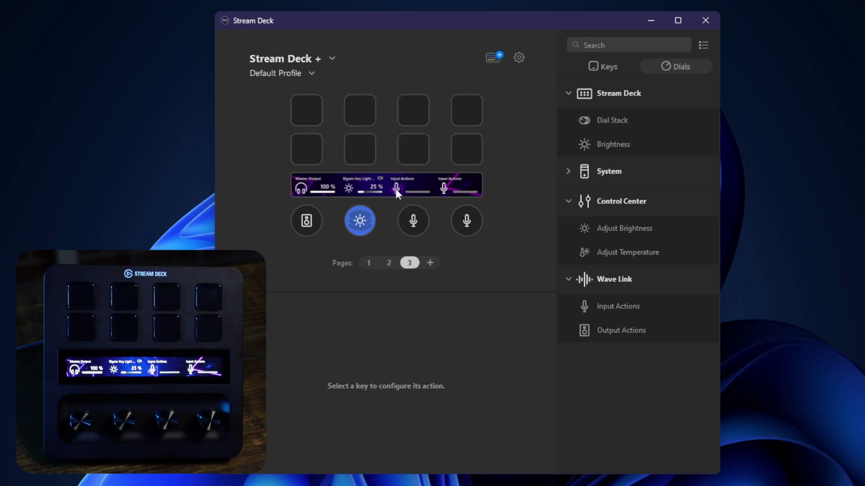
pyautogui.click(389, 264)
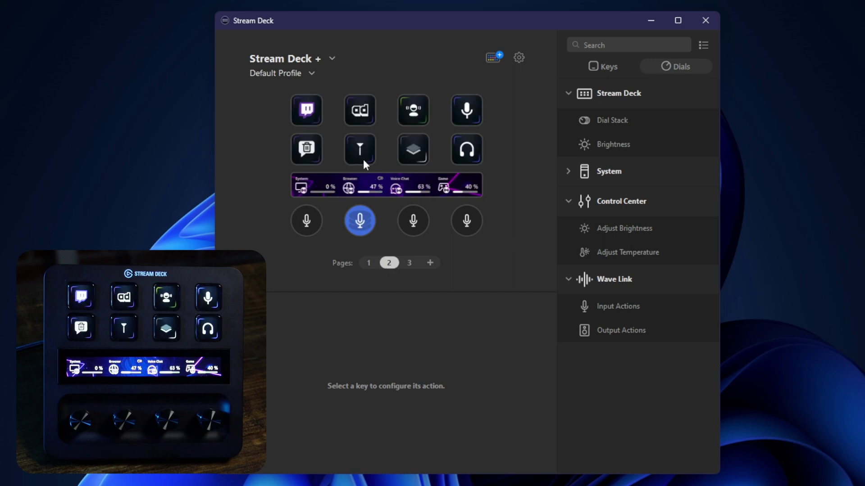
pyautogui.rightClick(395, 264)
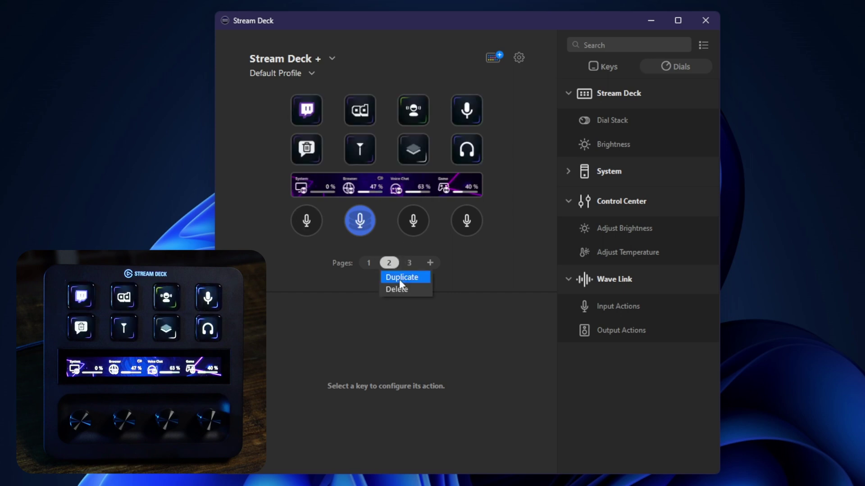
pyautogui.click(399, 277)
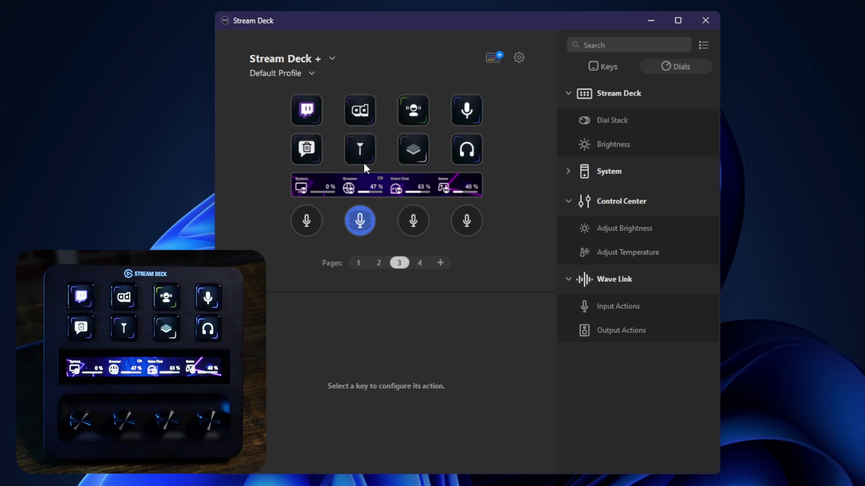
# - Inspect the copied Clear Chat and Twitch keys on the new page, then return to page 2
pyautogui.click(301, 150)
pyautogui.rightClick(297, 148)
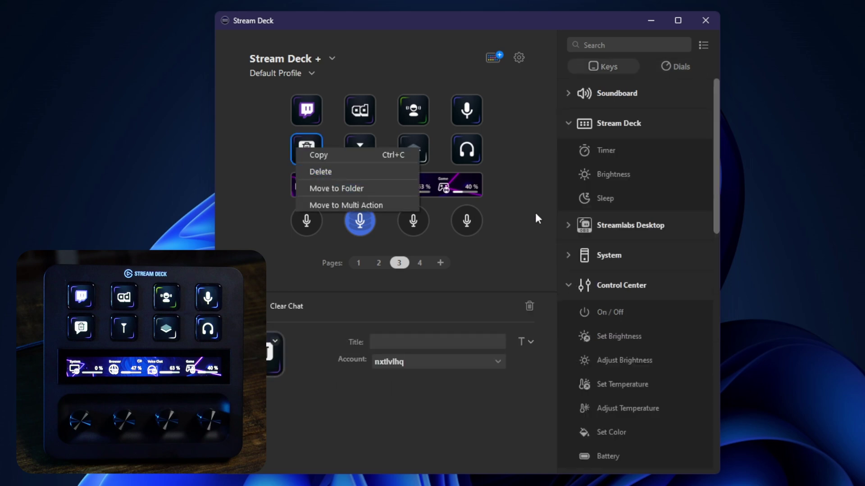
pyautogui.click(534, 234)
pyautogui.click(311, 112)
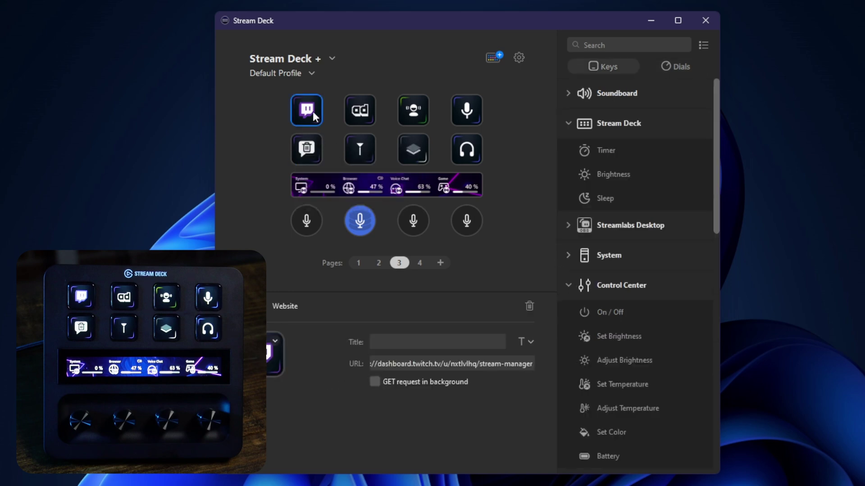
pyautogui.click(379, 263)
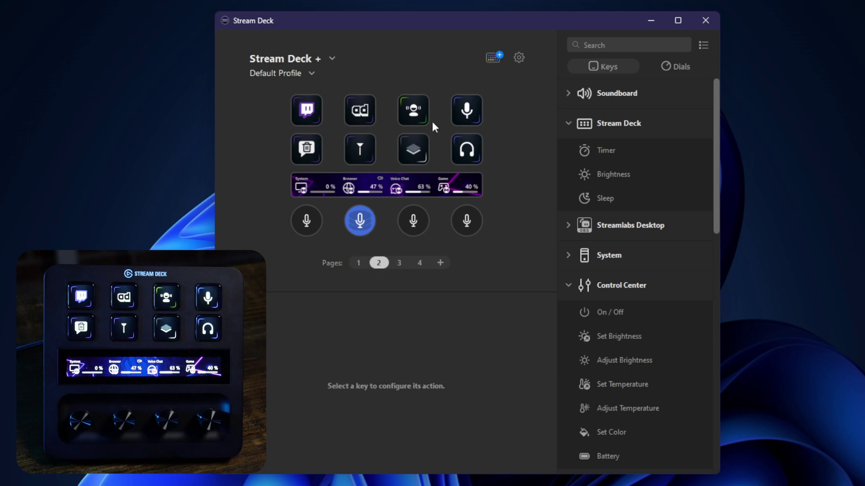